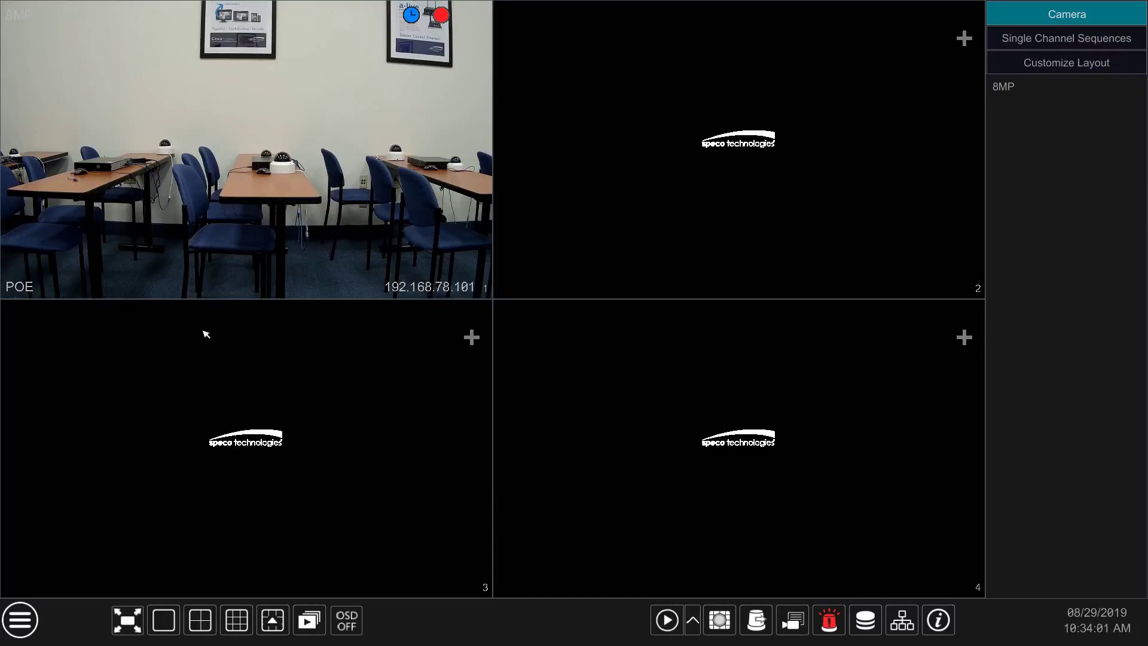
Step: Open the 8MP camera's Object Detection settings under Camera > Intelligent Analytics
left_click(4, 630)
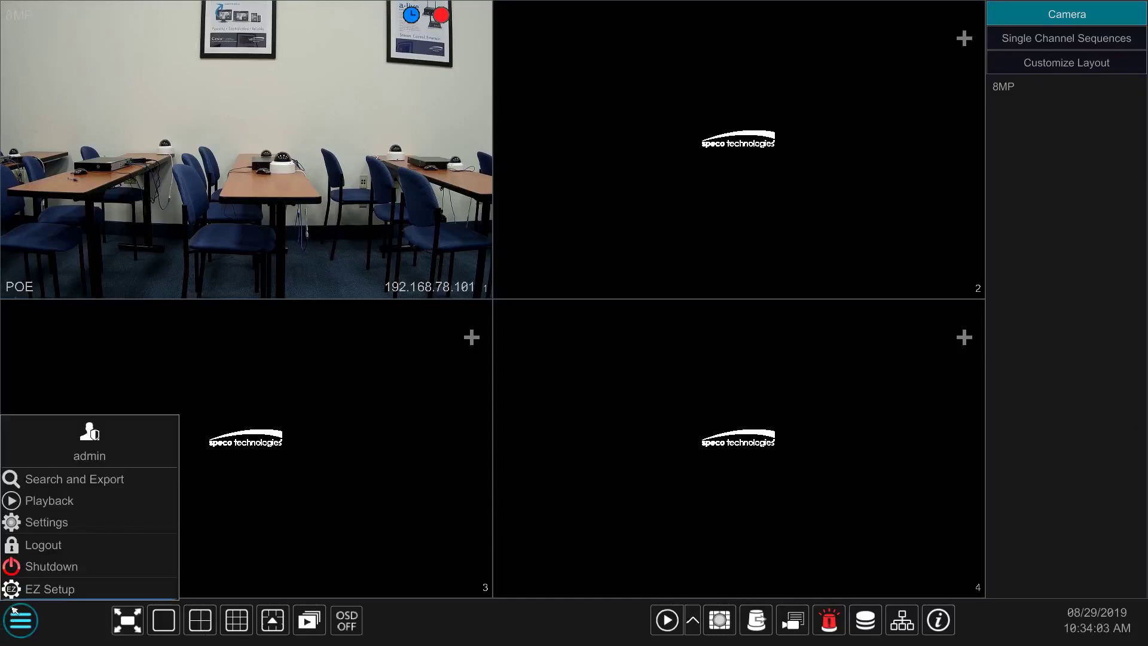
left_click(44, 522)
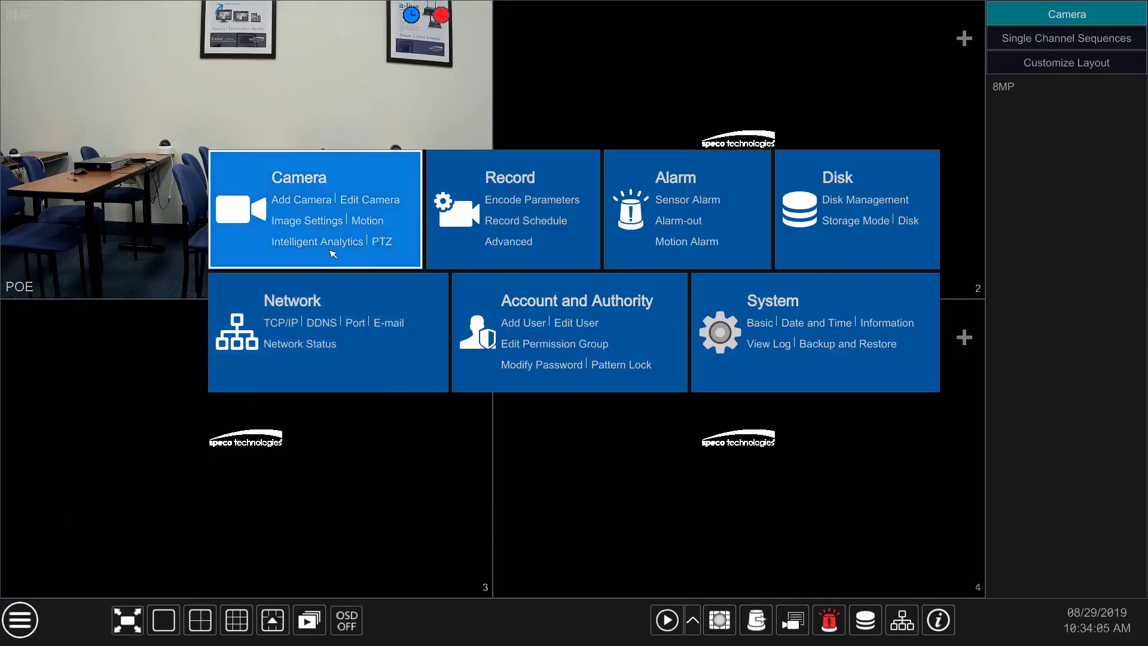
left_click(334, 246)
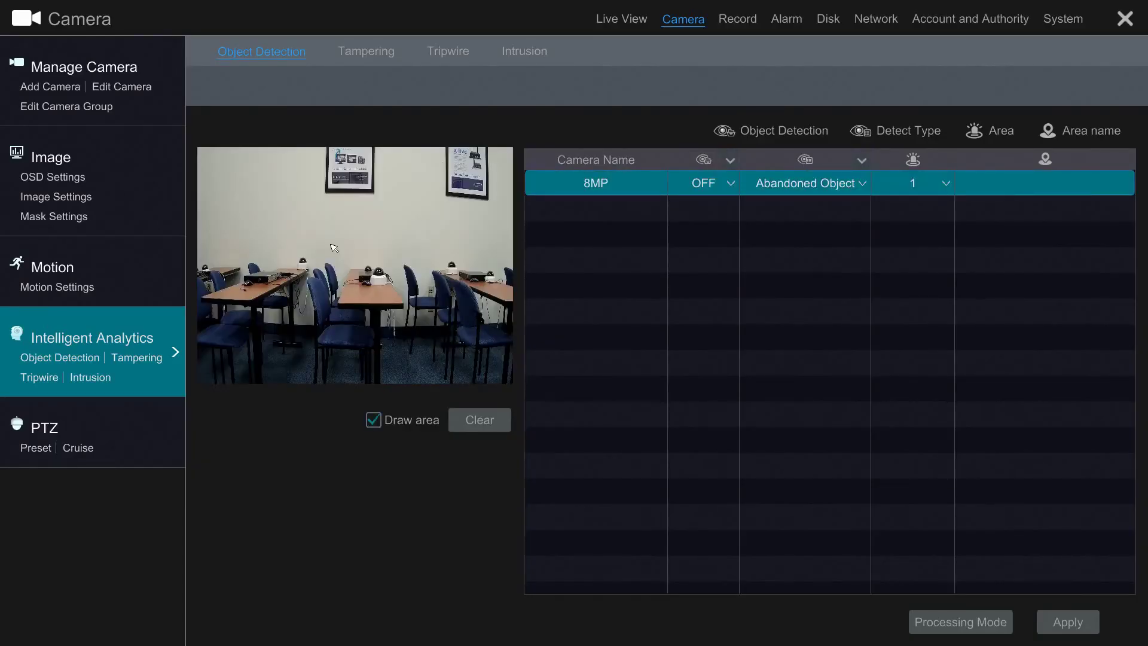
Step: Draw a closed four-corner Abandoned Object area around the item on the centre table
left_click(354, 279)
left_click(376, 277)
left_click(371, 293)
left_click(352, 294)
left_click(353, 280)
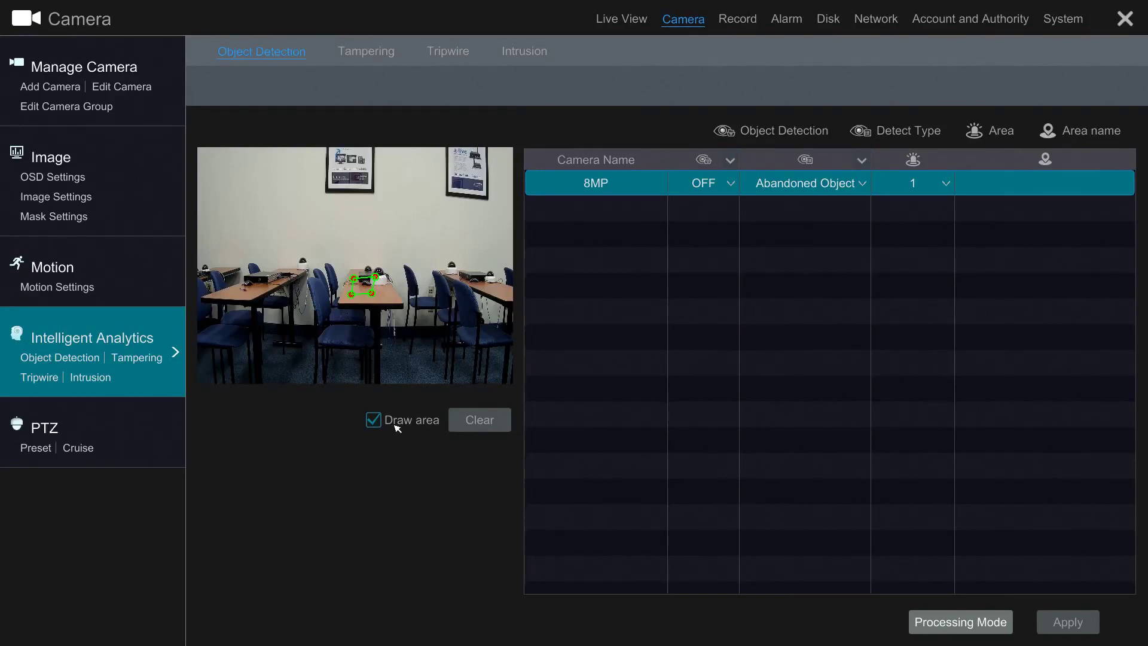
Step: Turn Object Detection ON for the 8MP camera, apply it, and accept closing other smart detection
left_click(725, 185)
left_click(715, 209)
left_click(1073, 622)
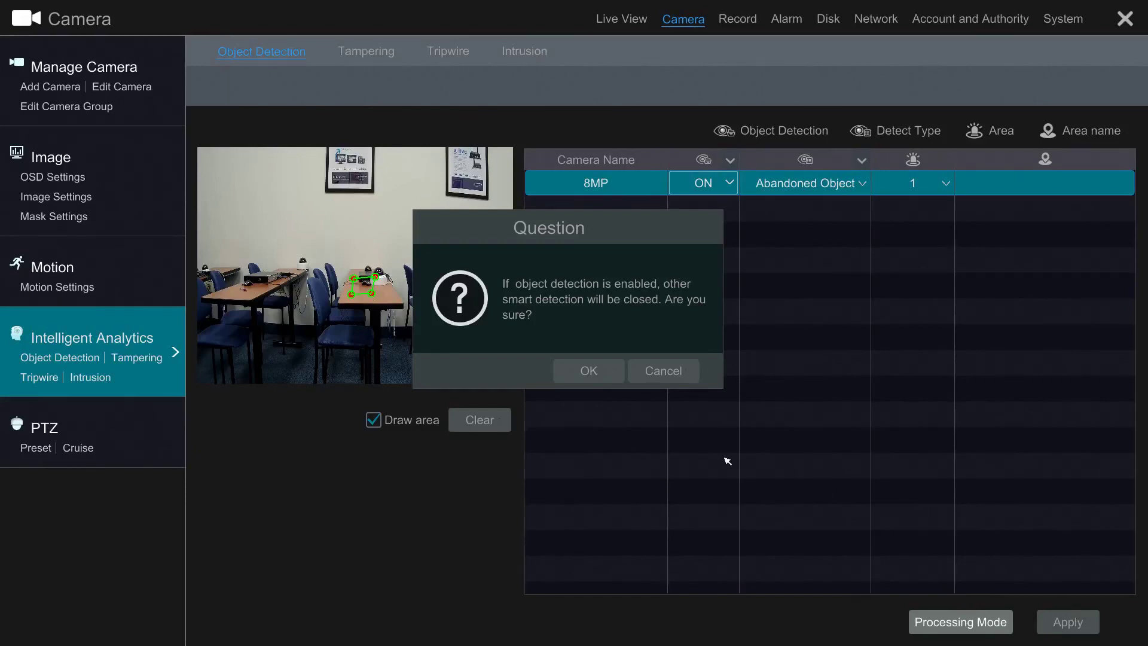
left_click(618, 378)
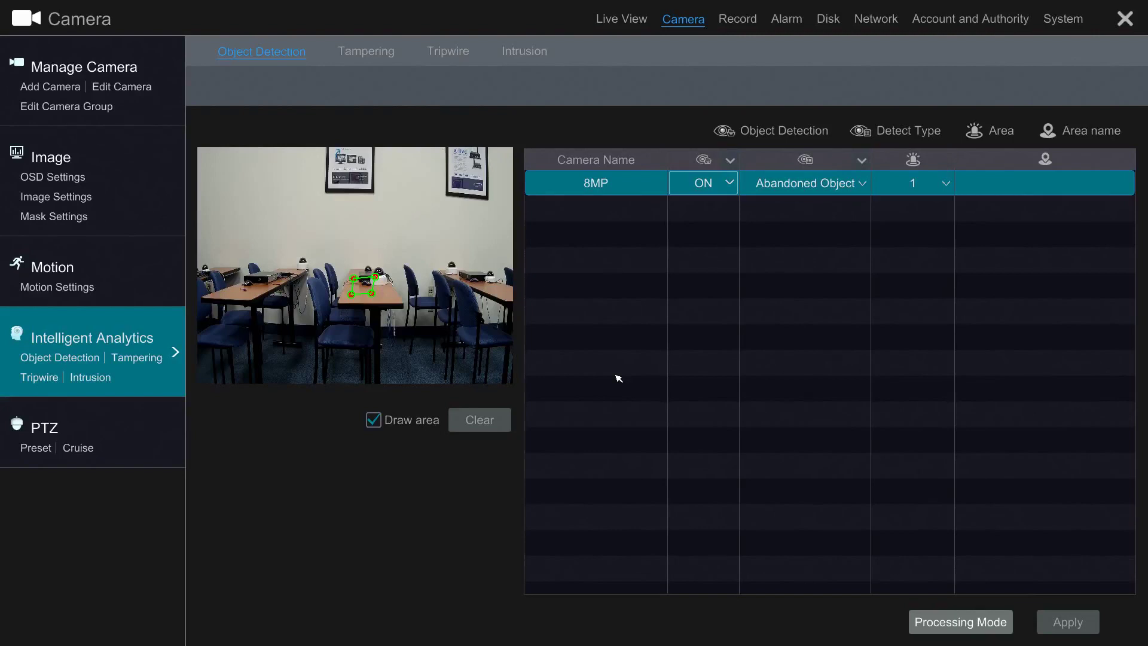
Step: Set Buzzer and Pop-up Video to ON in Processing Mode for the 8MP camera's object detection, and apply
left_click(956, 631)
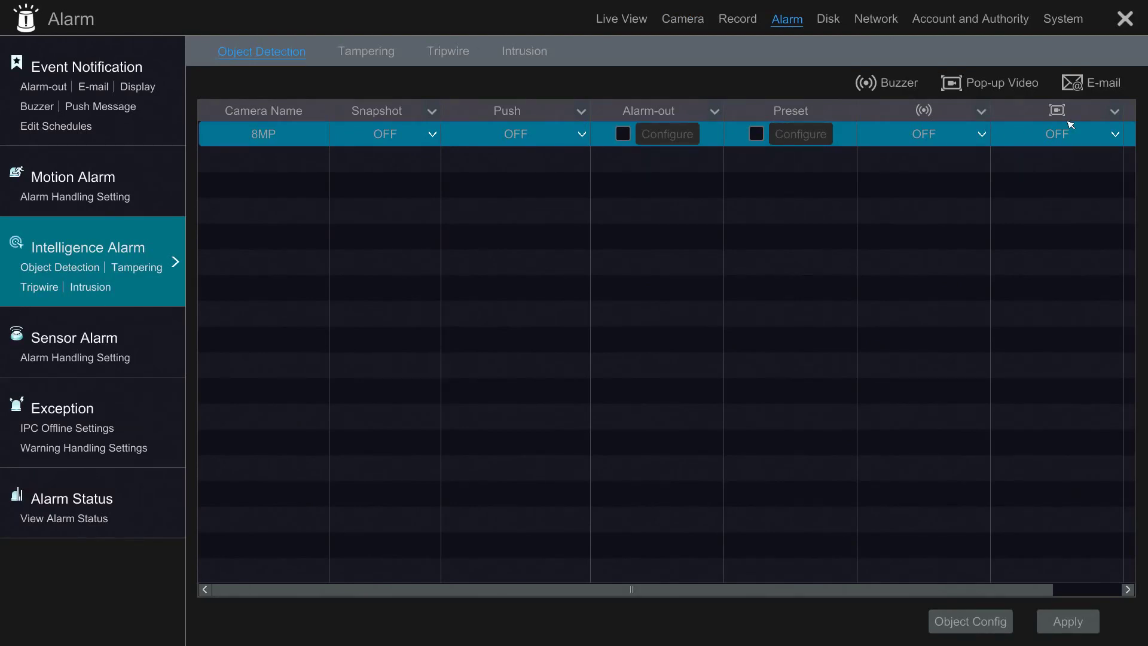
left_click(981, 136)
left_click(970, 153)
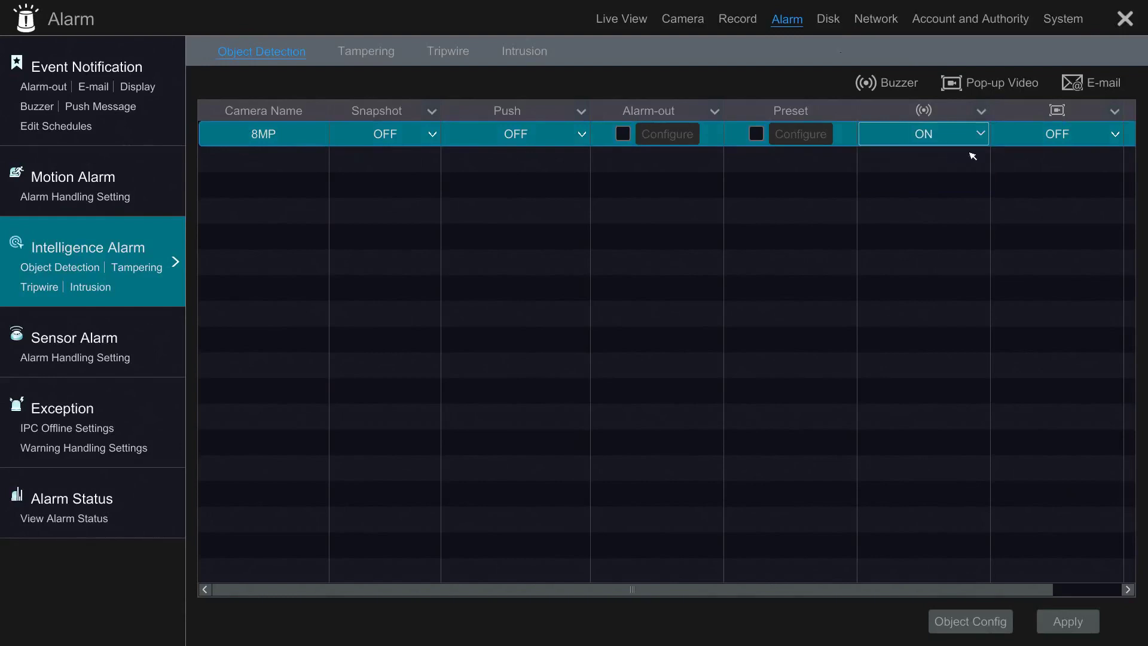
left_click(1038, 140)
left_click(1041, 157)
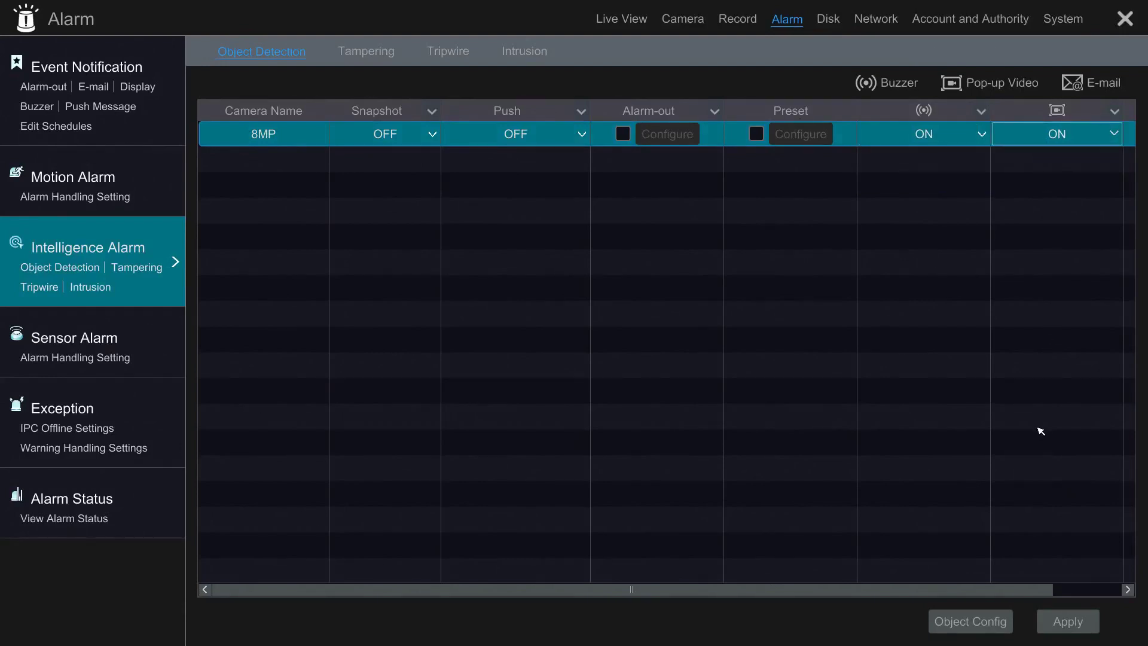
left_click(1059, 620)
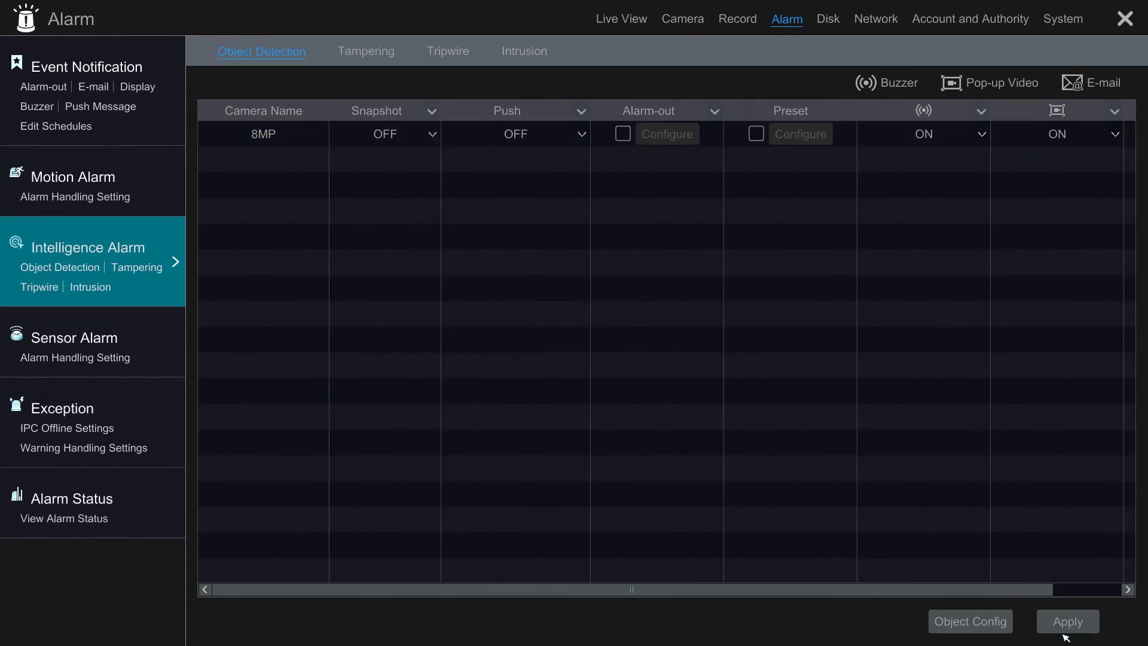
Step: Exit the menus to live view and show camera 1 full screen
right_click(869, 461)
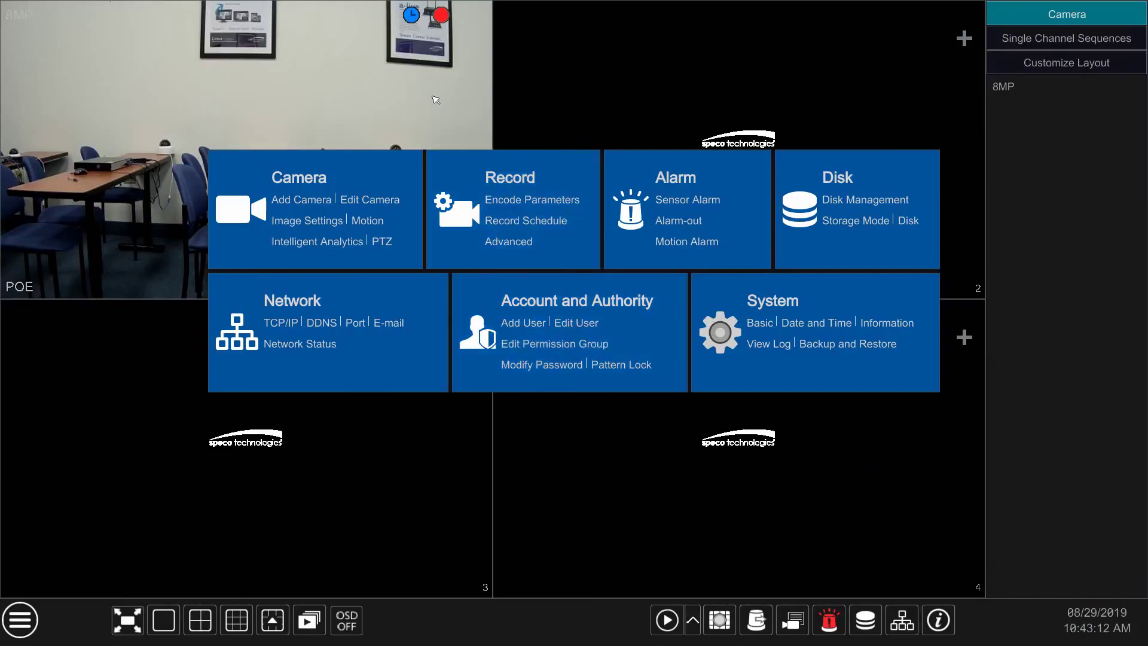
right_click(435, 100)
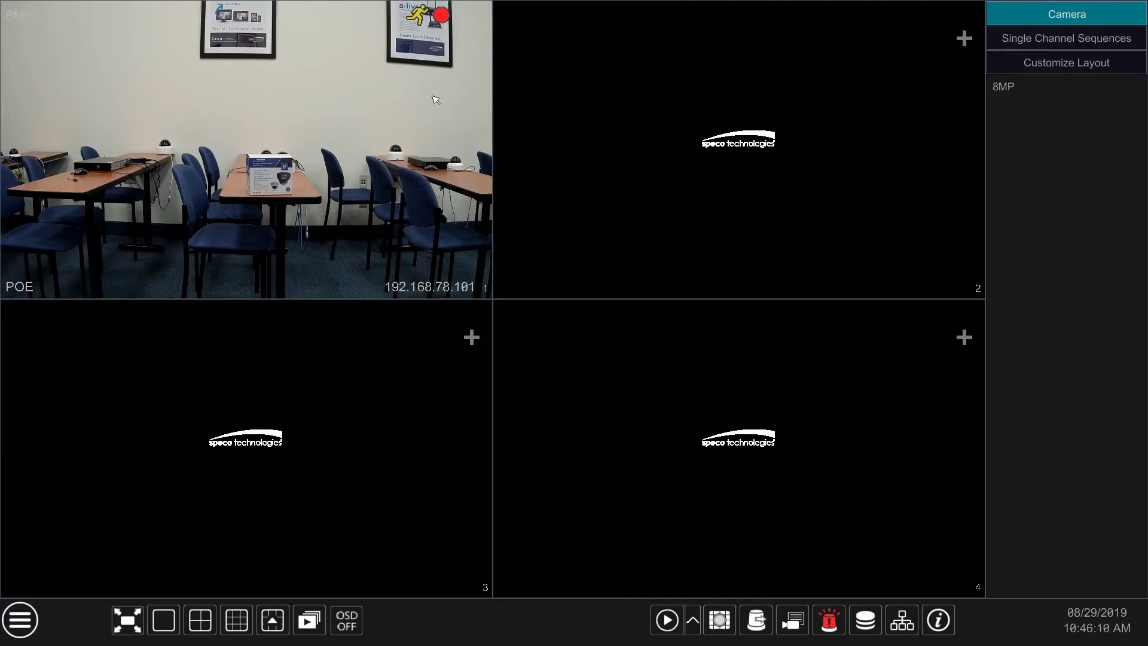
double_click(435, 100)
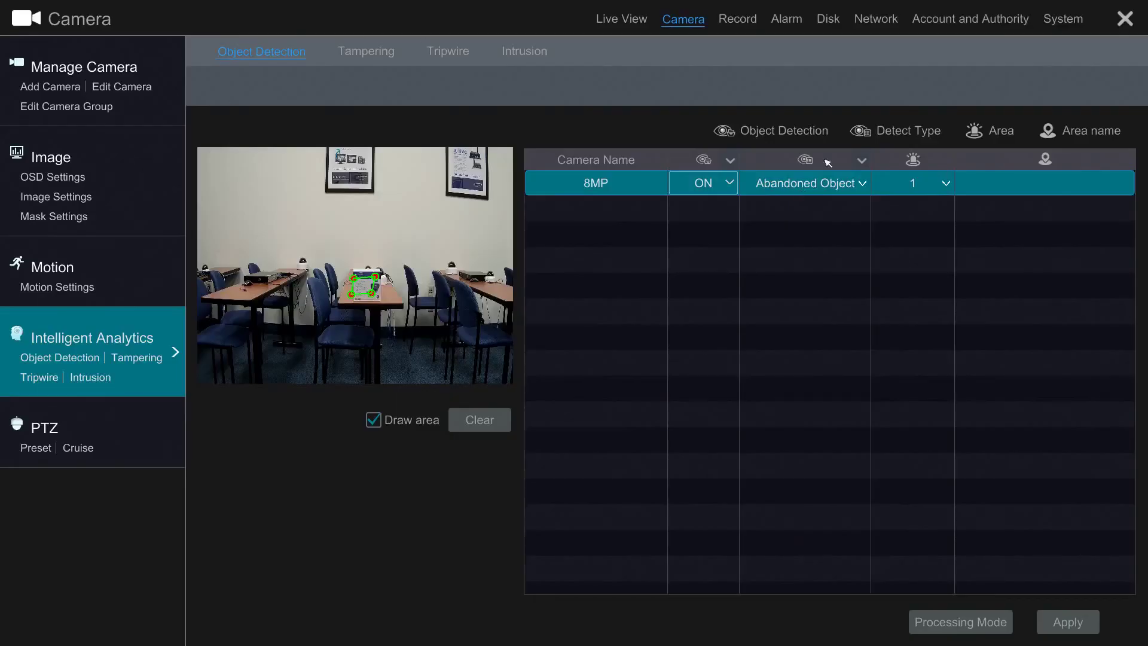
Step: Change the detection type to Missing object, save and confirm, then exit to live view
left_click(818, 185)
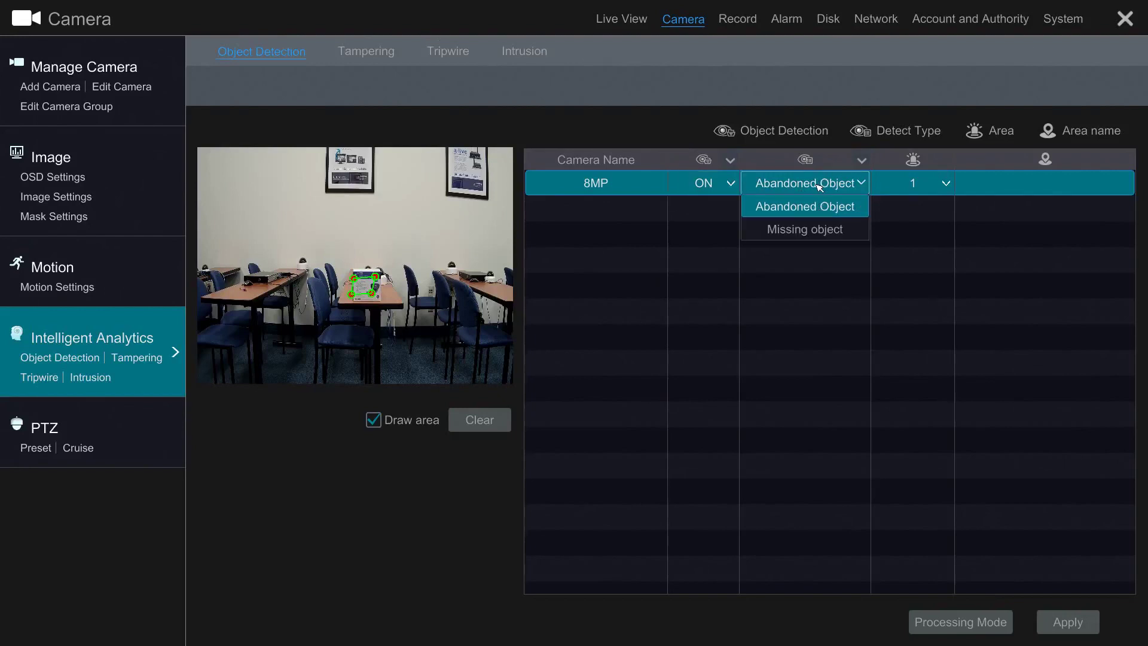
left_click(817, 222)
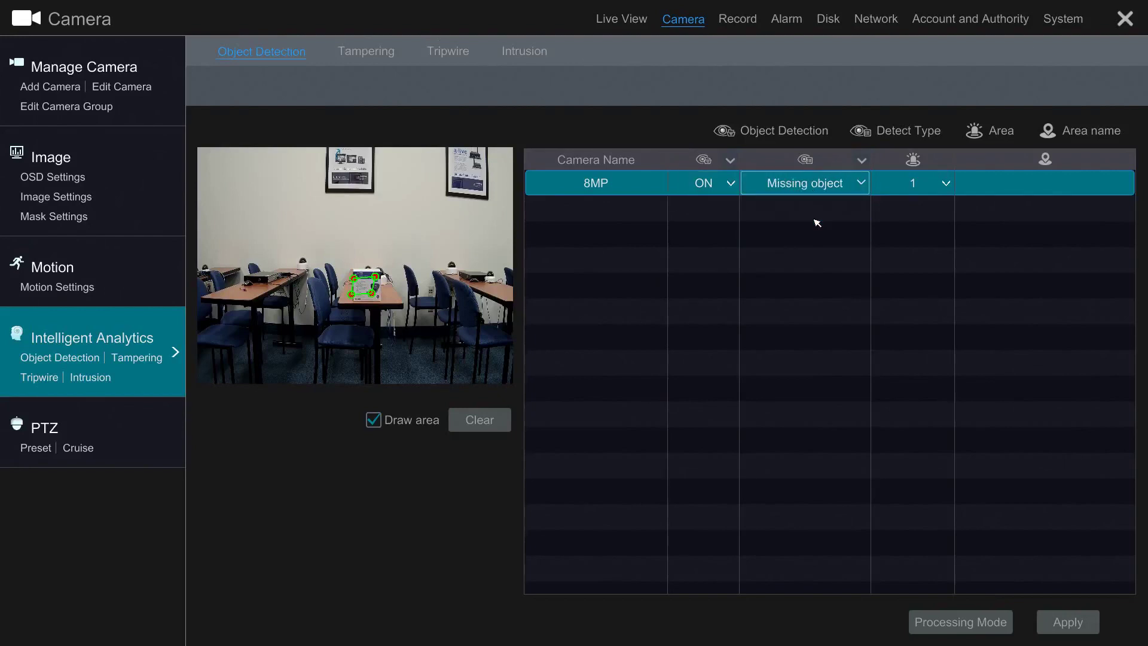
left_click(1073, 623)
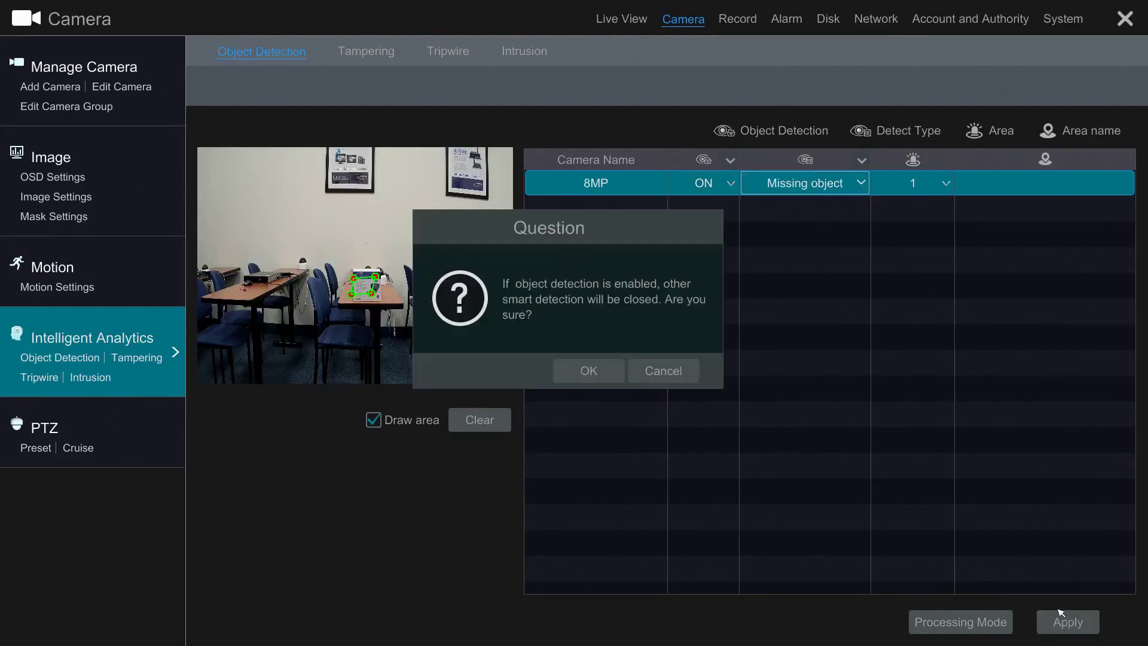
left_click(619, 368)
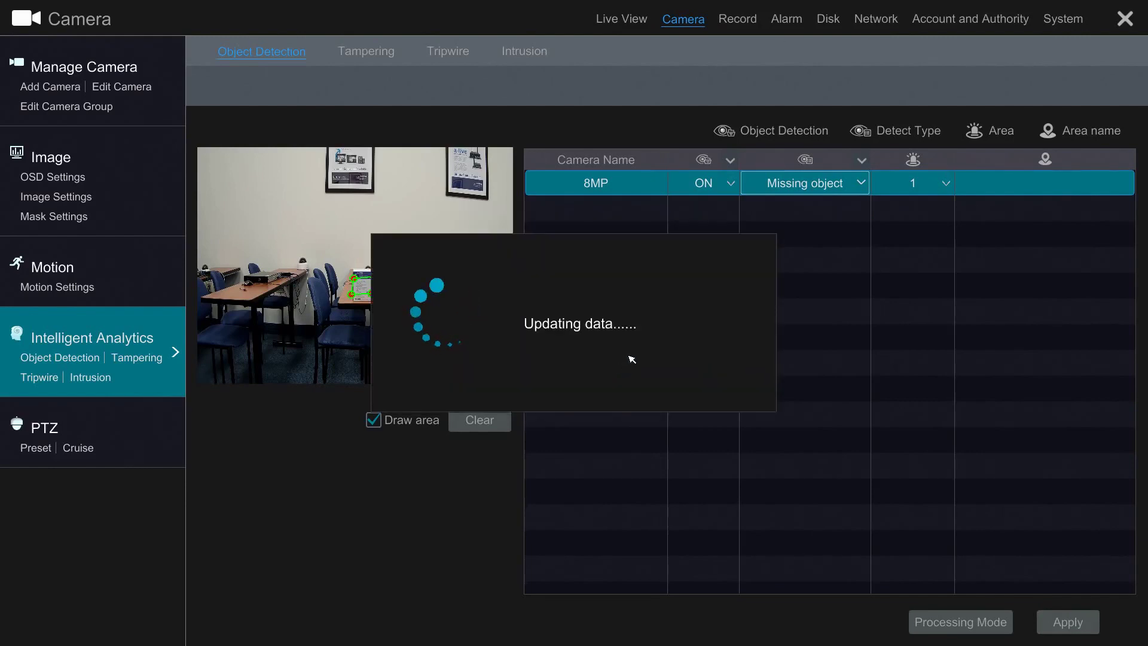
right_click(632, 358)
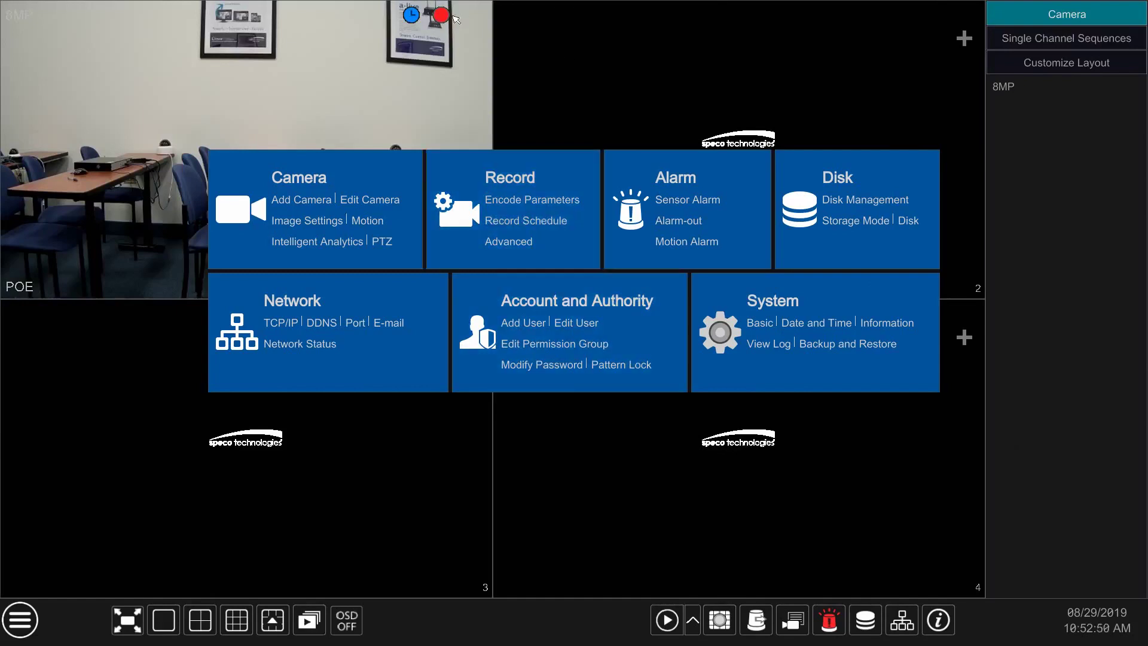
right_click(436, 34)
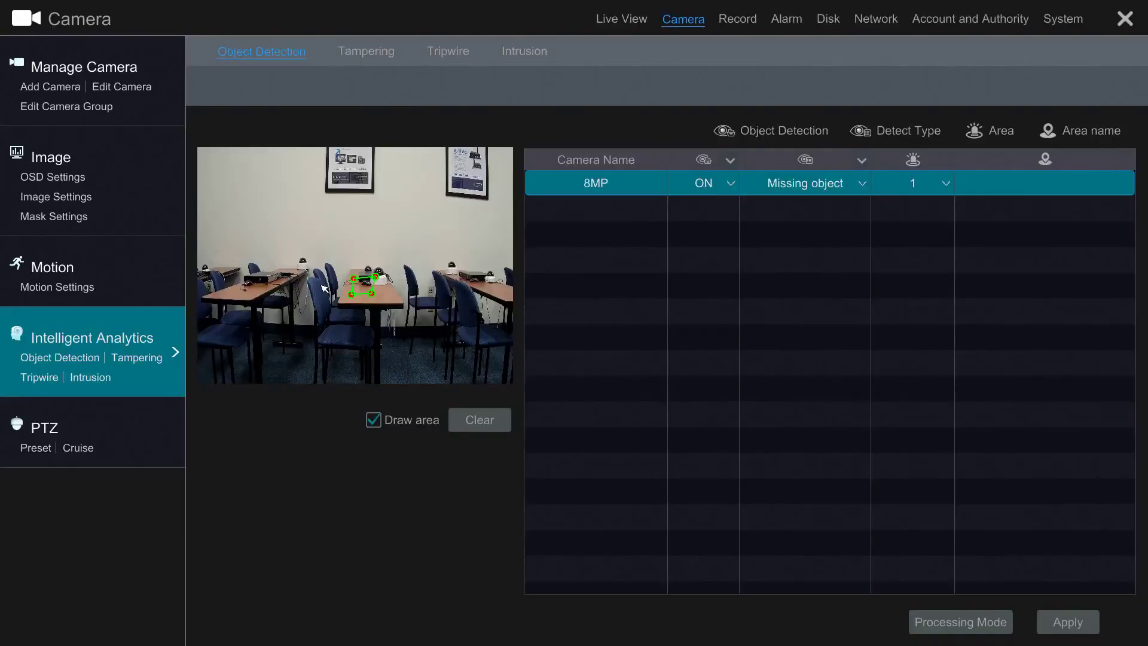
Step: On the Tripwire tab, draw a vertical A<->B line down the middle of the 8MP camera preview
left_click(453, 52)
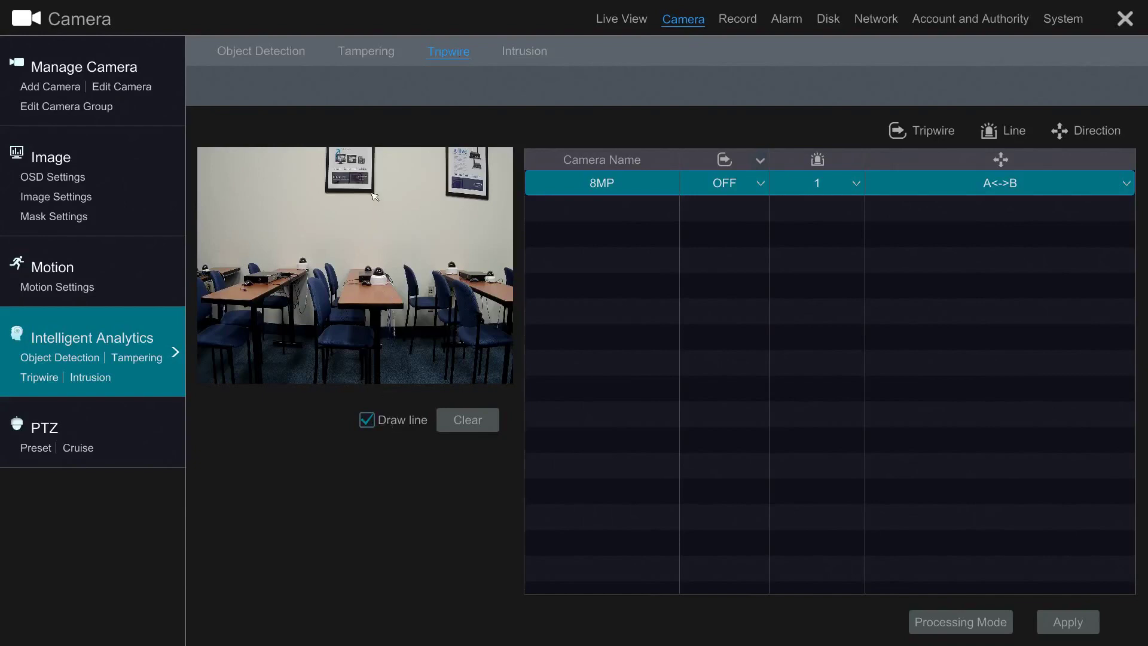
left_click_drag(373, 195, 375, 374)
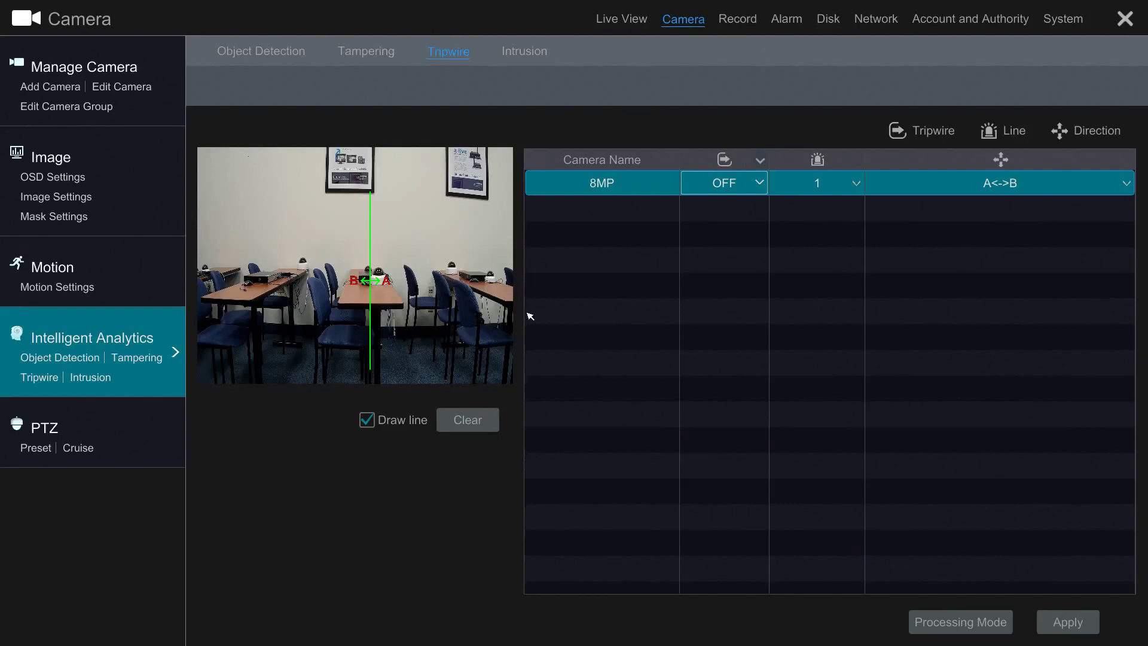
Step: Turn tripwire detection ON with A<->B direction, apply, and confirm the smart detection warning
left_click(757, 192)
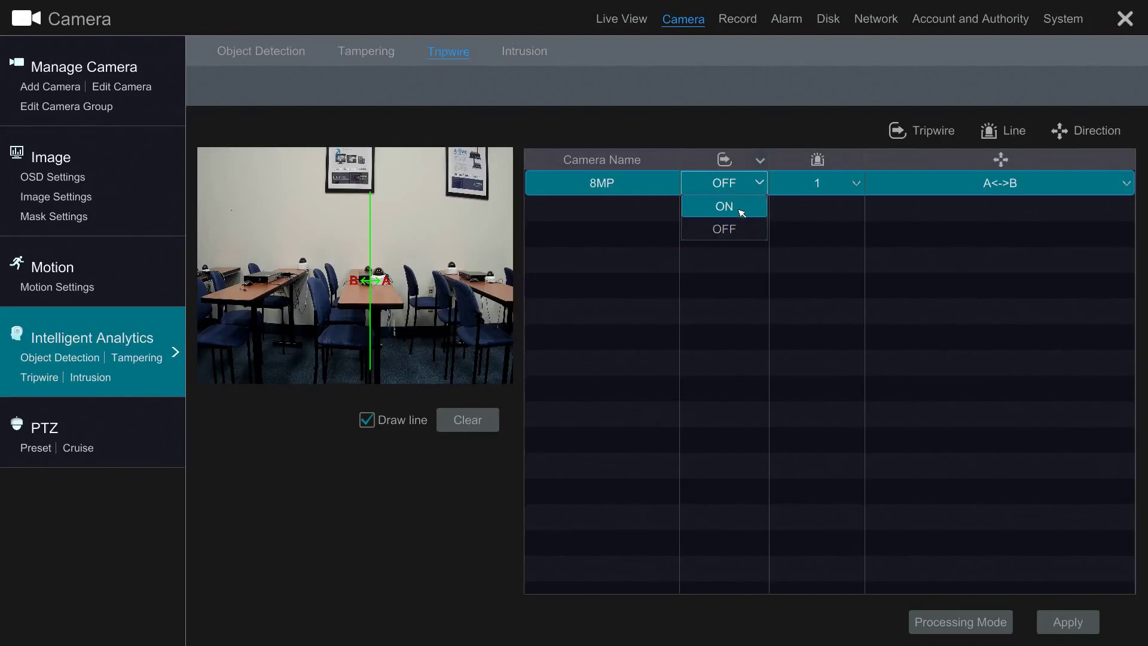
left_click(739, 208)
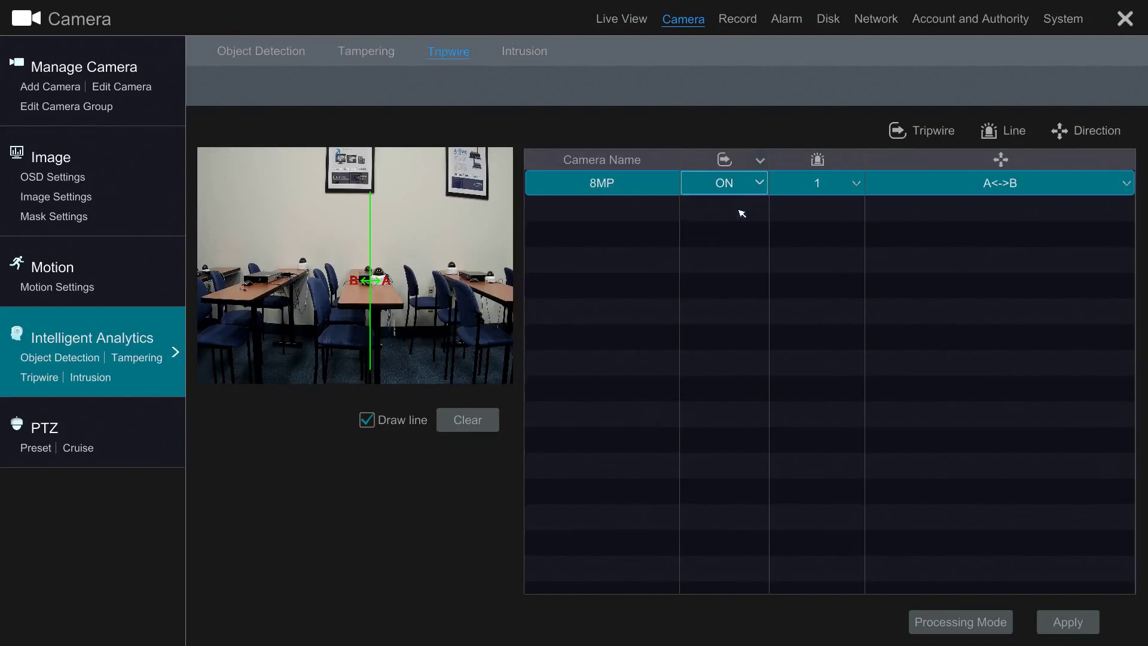
left_click(989, 187)
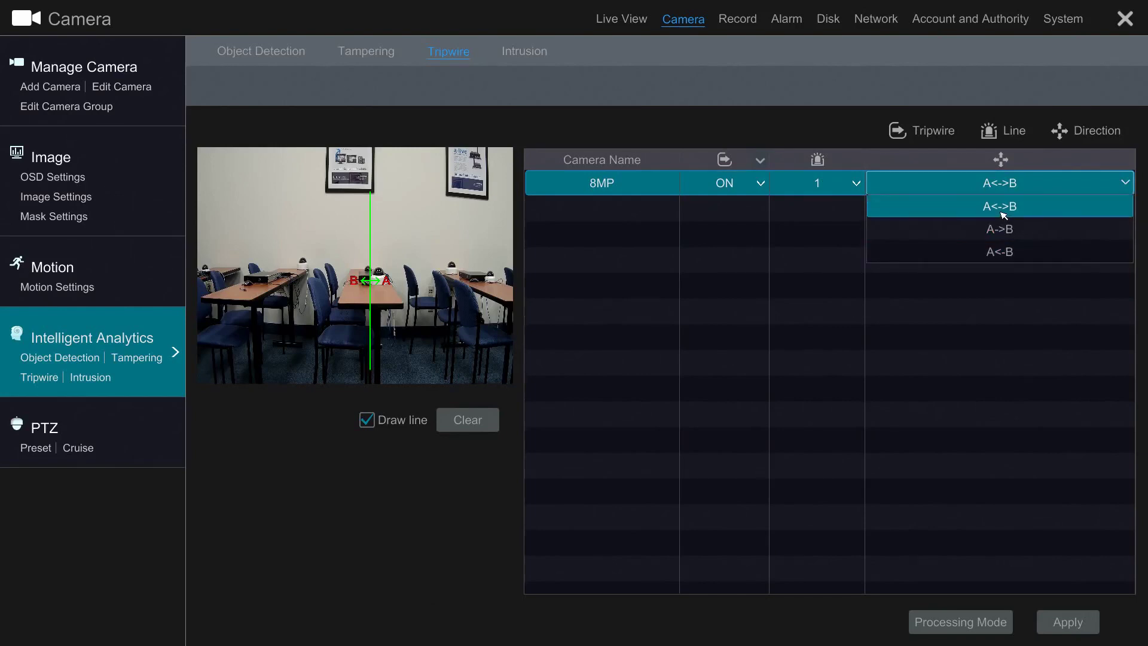
left_click(1004, 215)
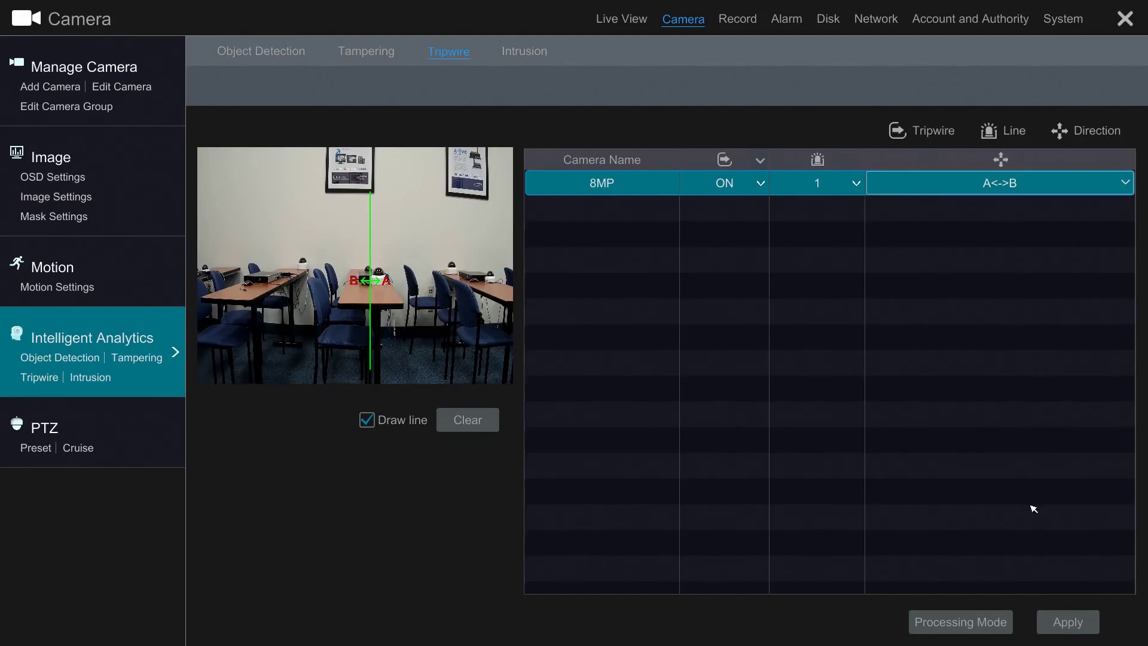
left_click(1071, 623)
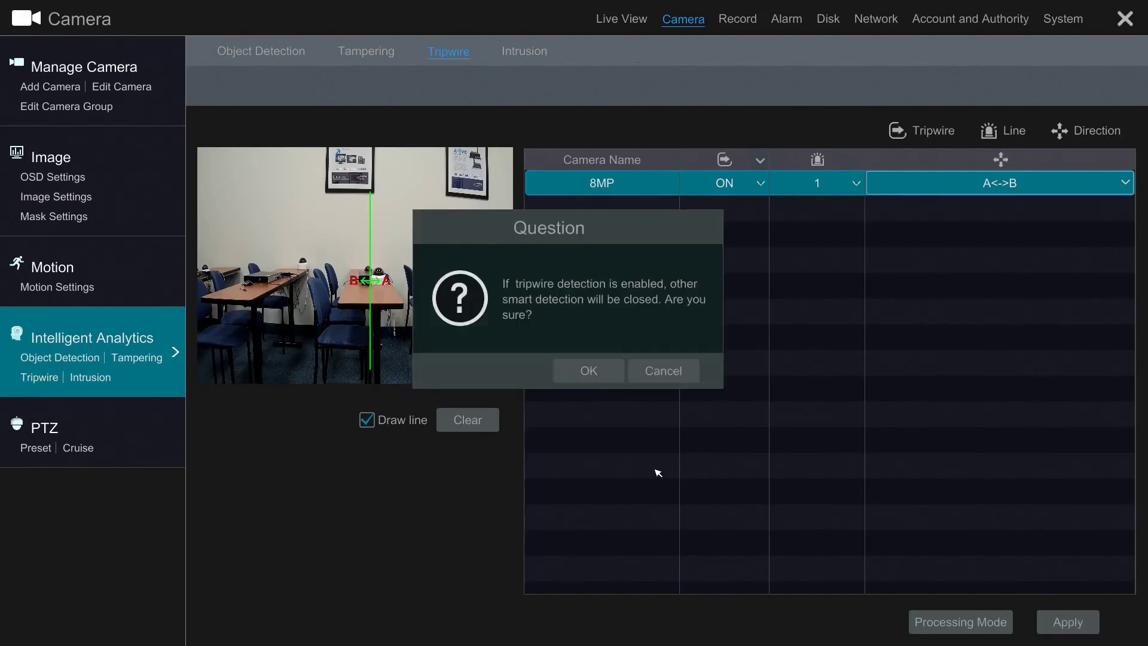
left_click(610, 374)
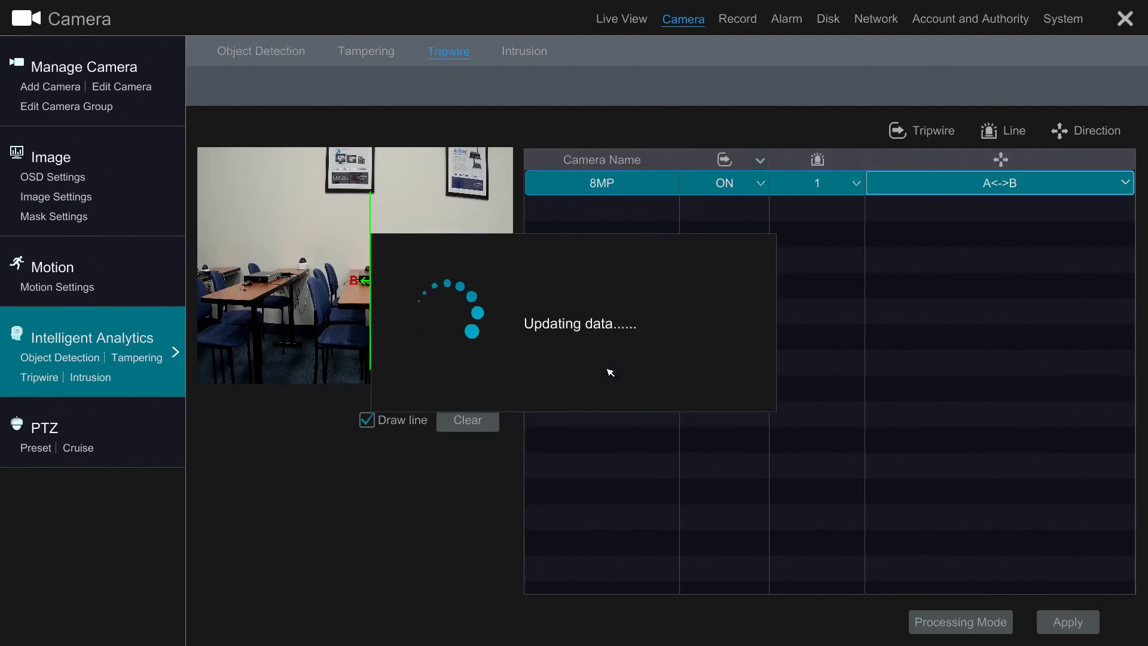
Step: Return to live view and toggle camera 1 between full screen and the four-camera grid, ending full screen
right_click(602, 339)
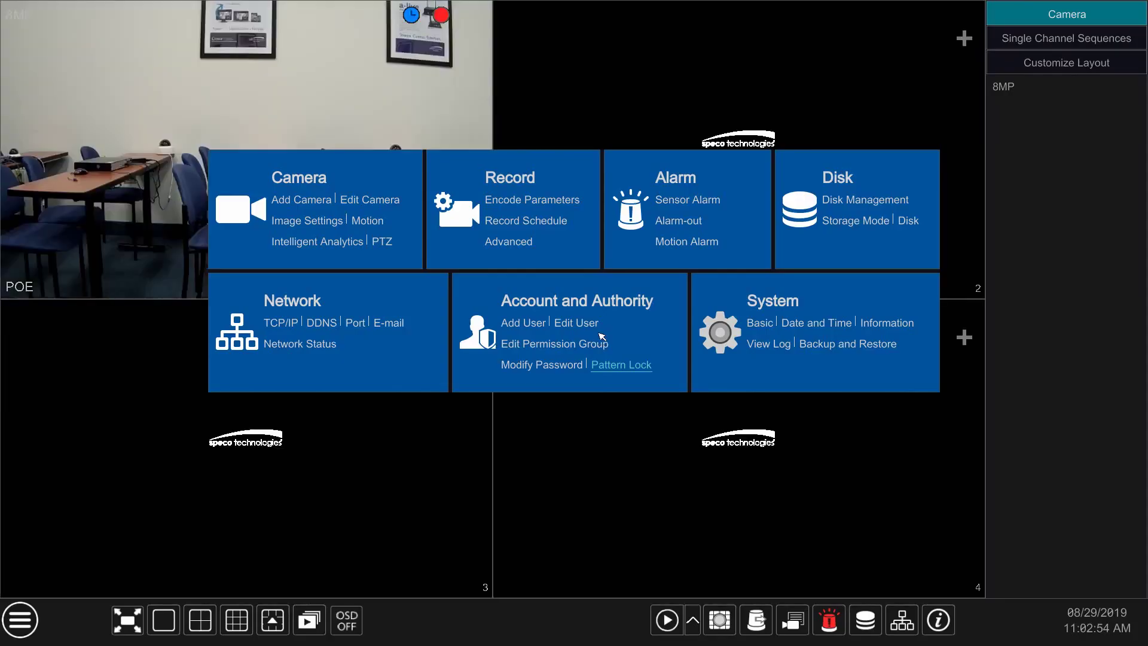
left_click(516, 90)
left_click(516, 90)
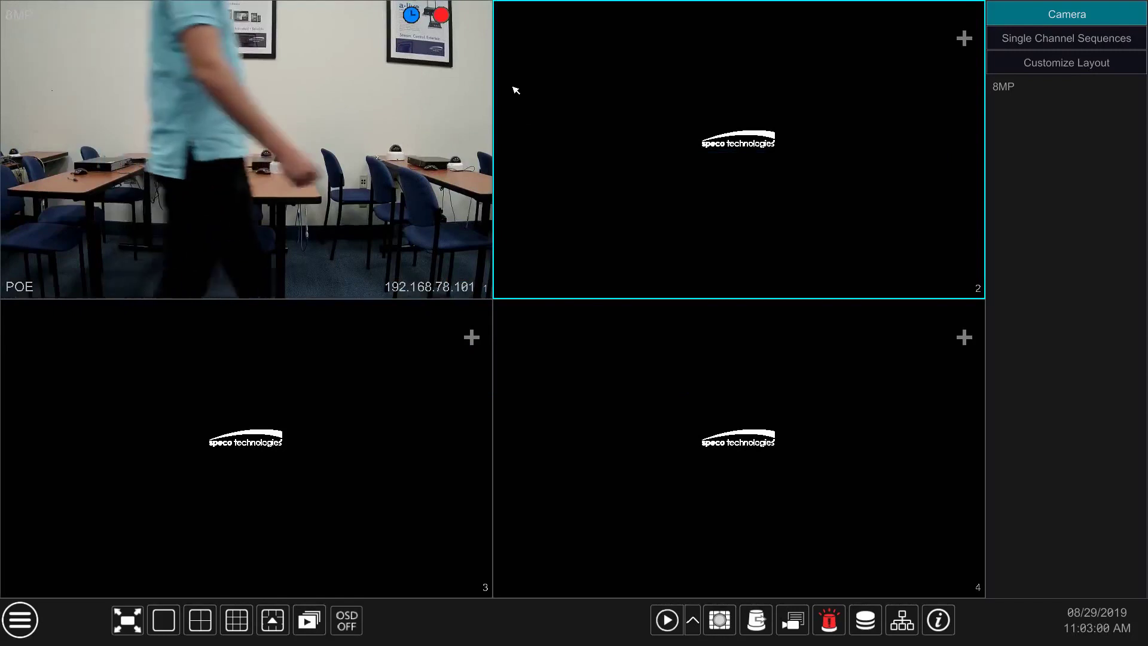
double_click(516, 90)
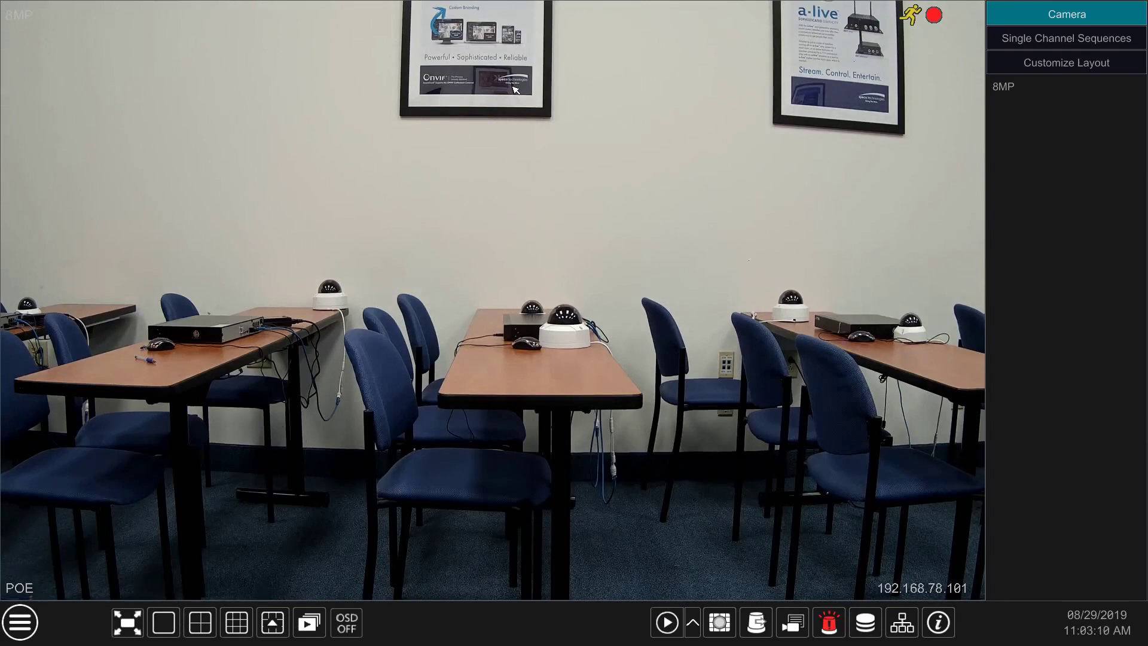
double_click(515, 89)
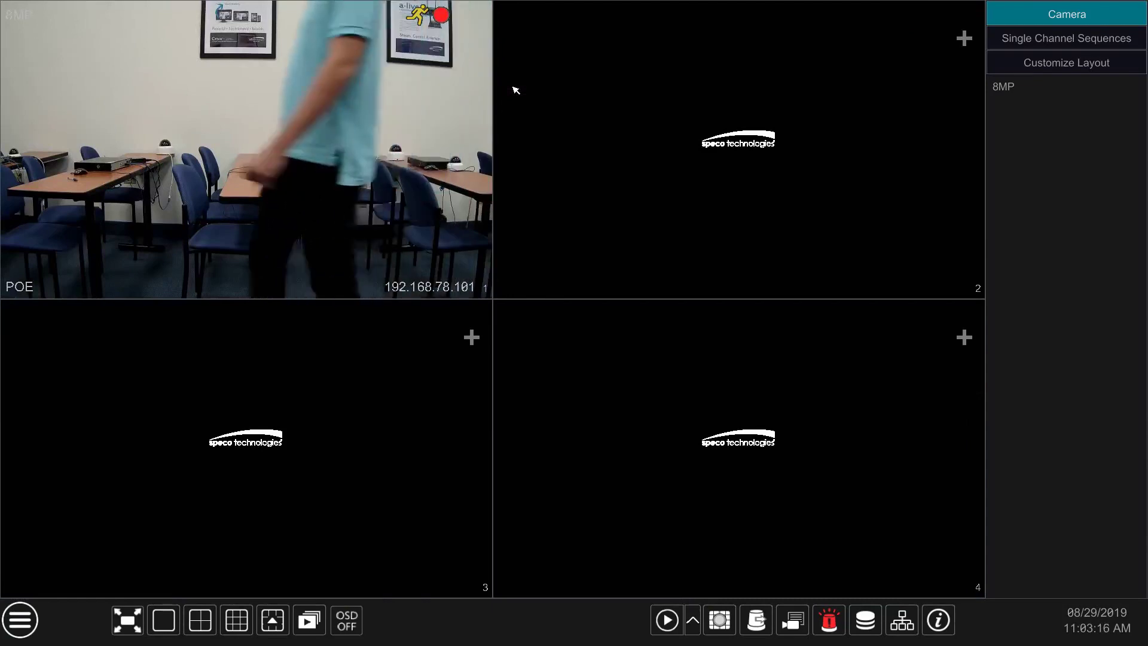
double_click(515, 90)
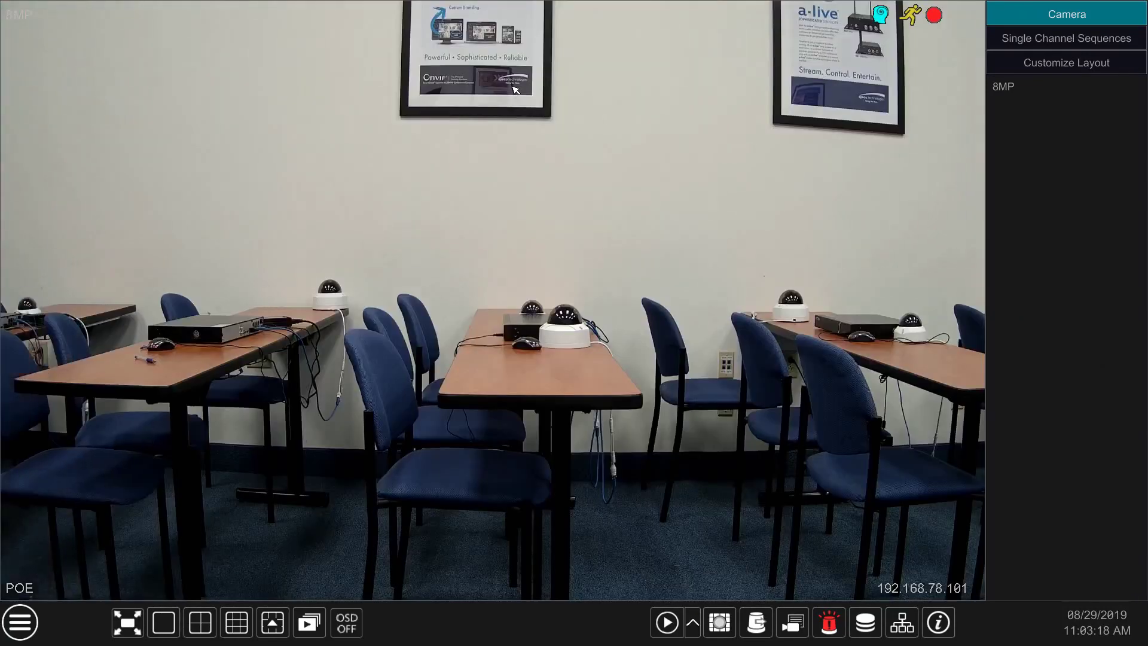